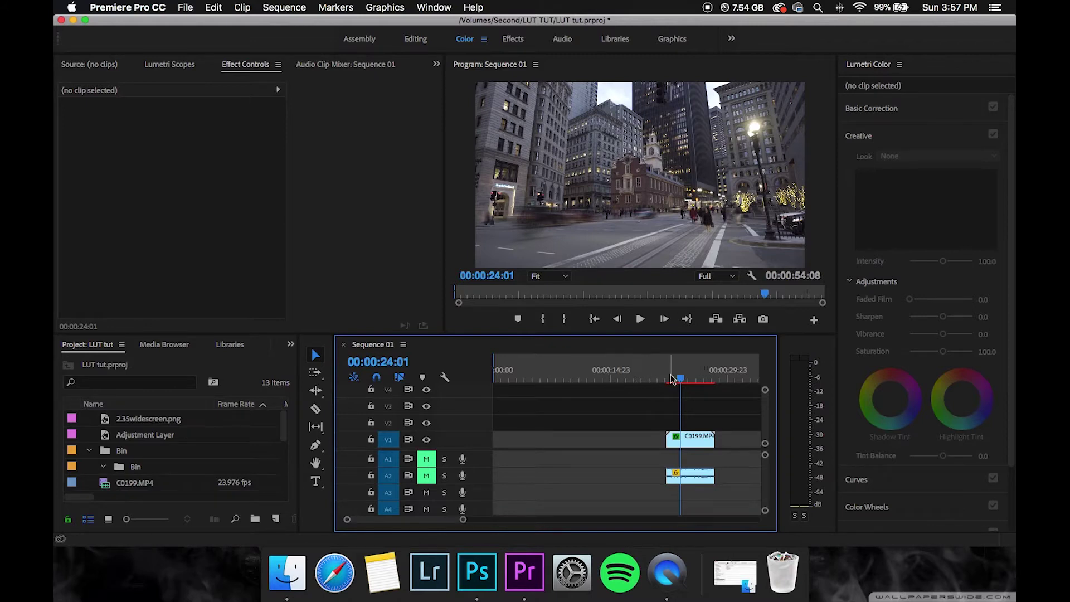
Select clip C0199, park the playhead near 00:00:25:03, and switch to the Editing workspace.
click(701, 441)
scroll(702, 441, right, 2)
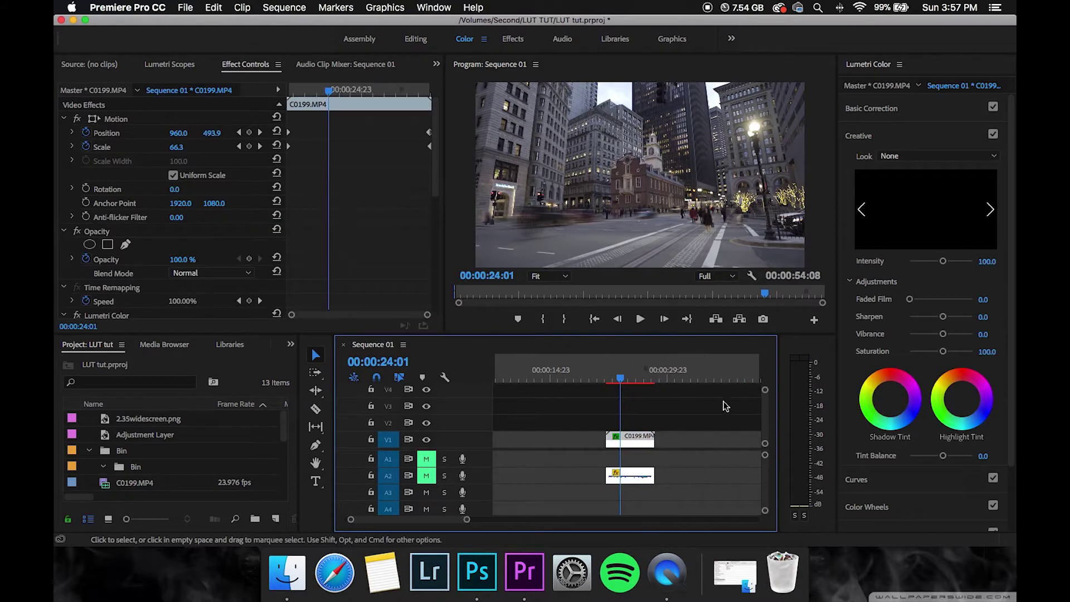
drag(621, 379, 630, 380)
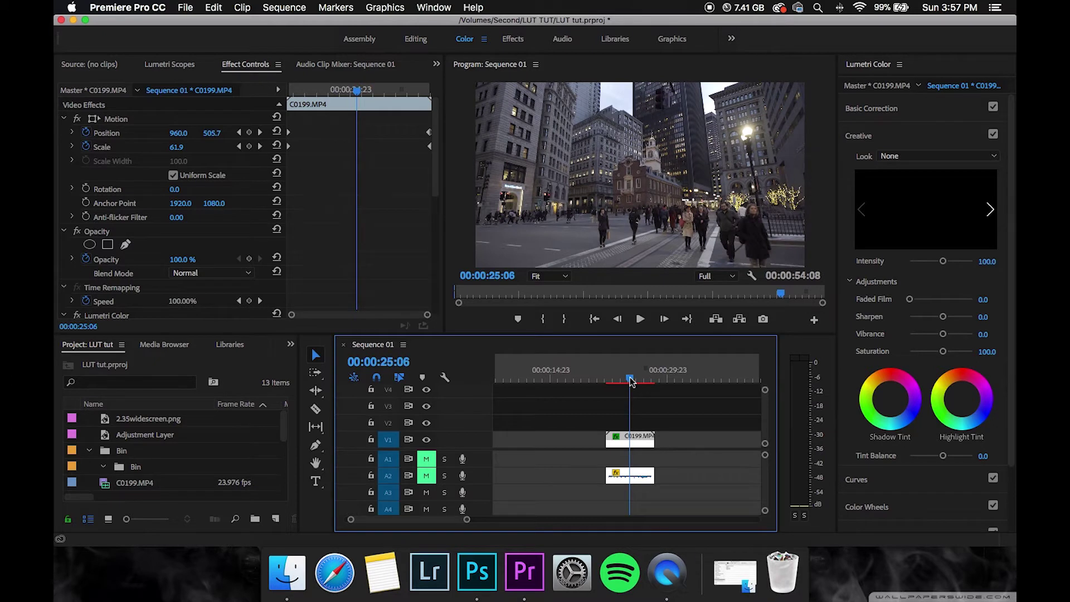
drag(630, 381, 627, 379)
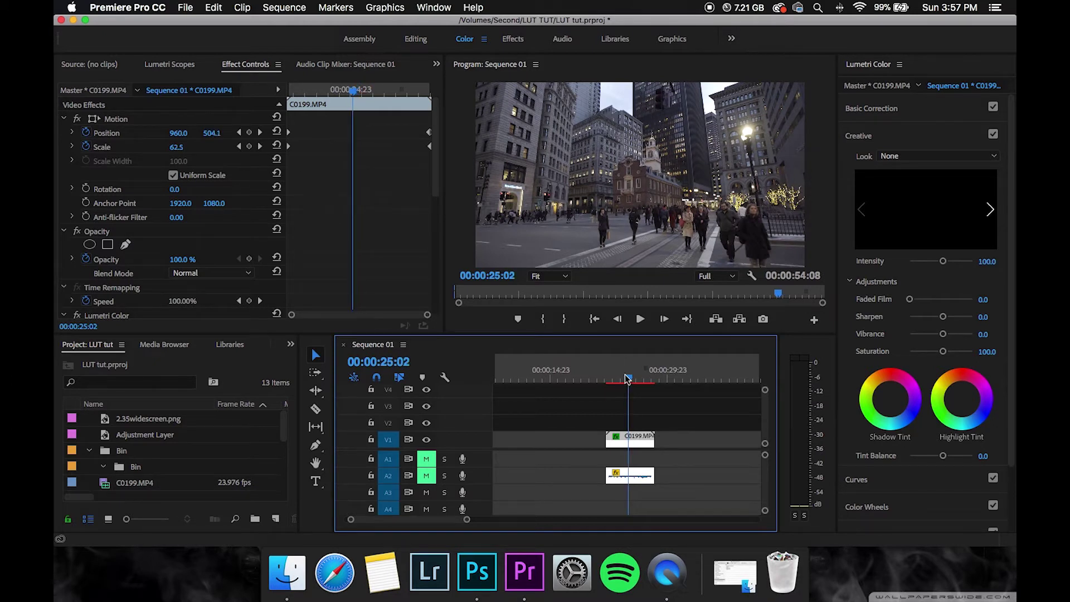
click(426, 41)
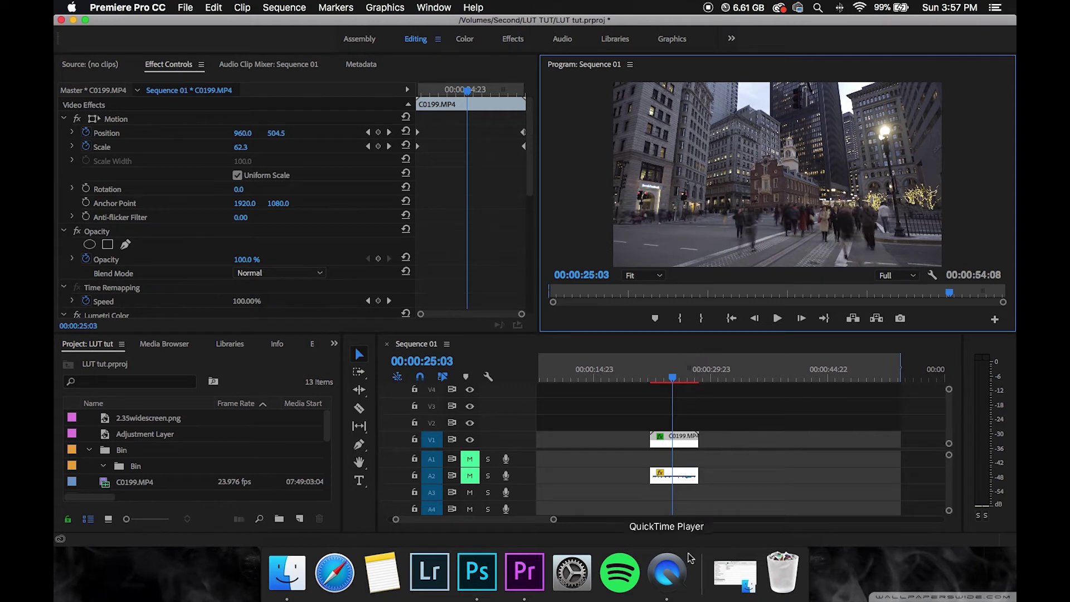
Open the Boston street screenshot from the Desktop in Photoshop by dragging it in from Finder.
click(478, 574)
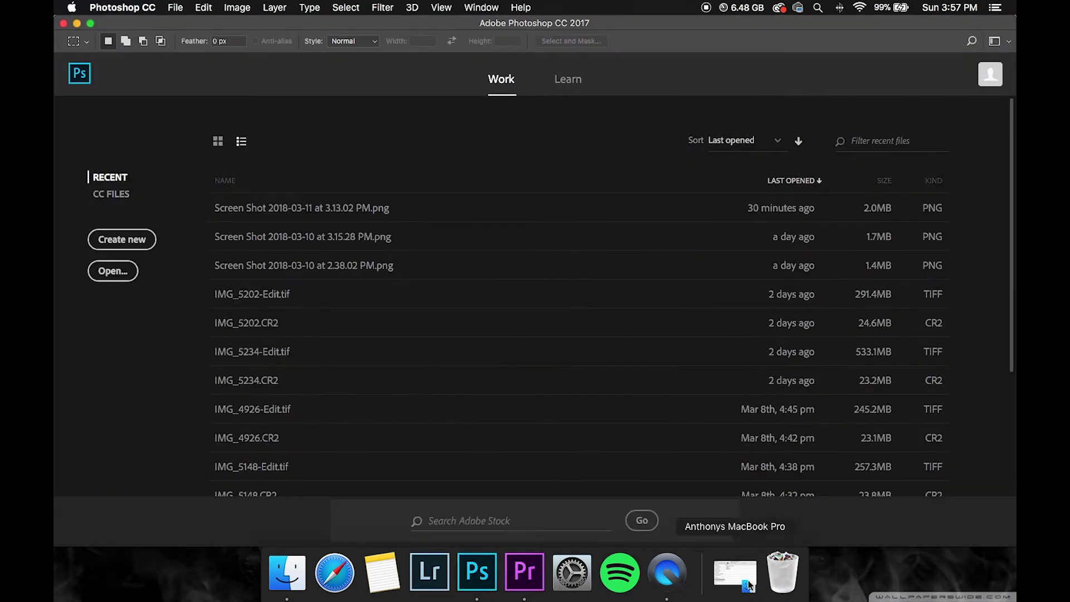
click(736, 574)
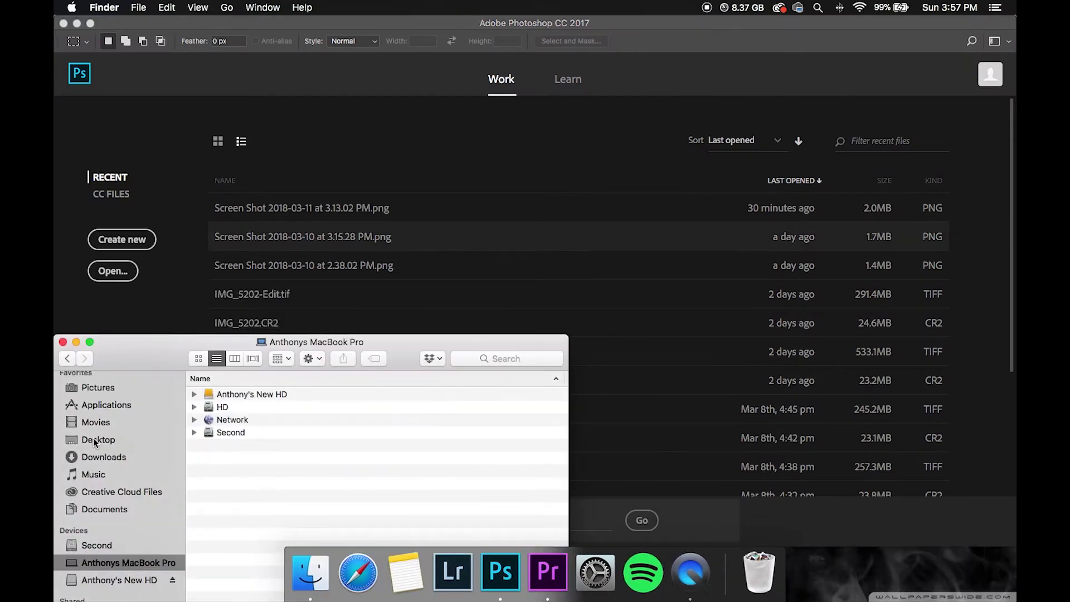
click(95, 440)
drag(300, 416, 351, 155)
Collapse the Properties panel and add a Curves adjustment layer above the image.
click(763, 193)
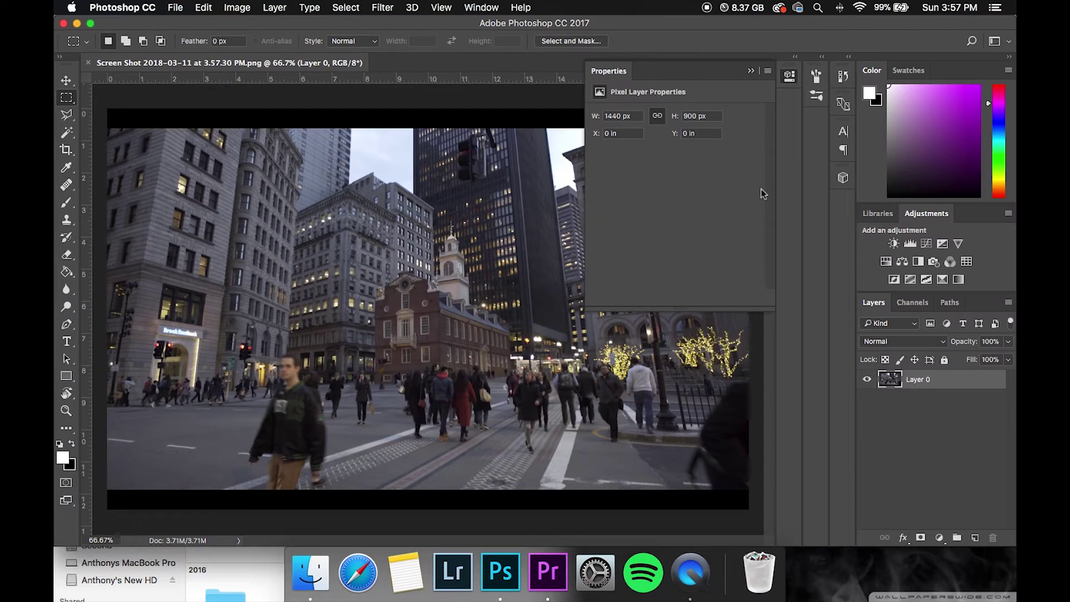
click(751, 71)
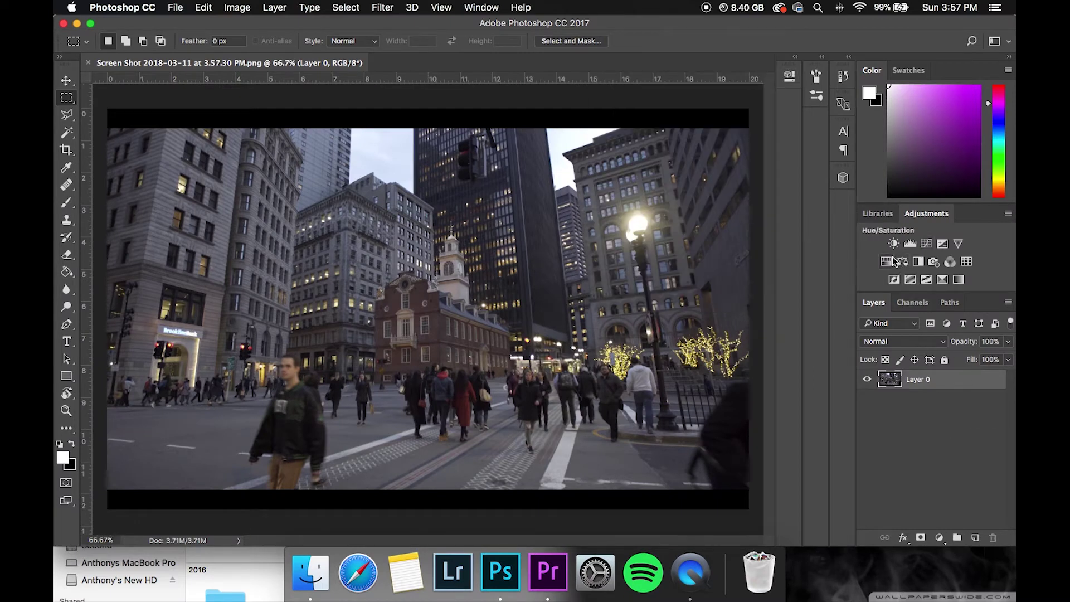
click(926, 245)
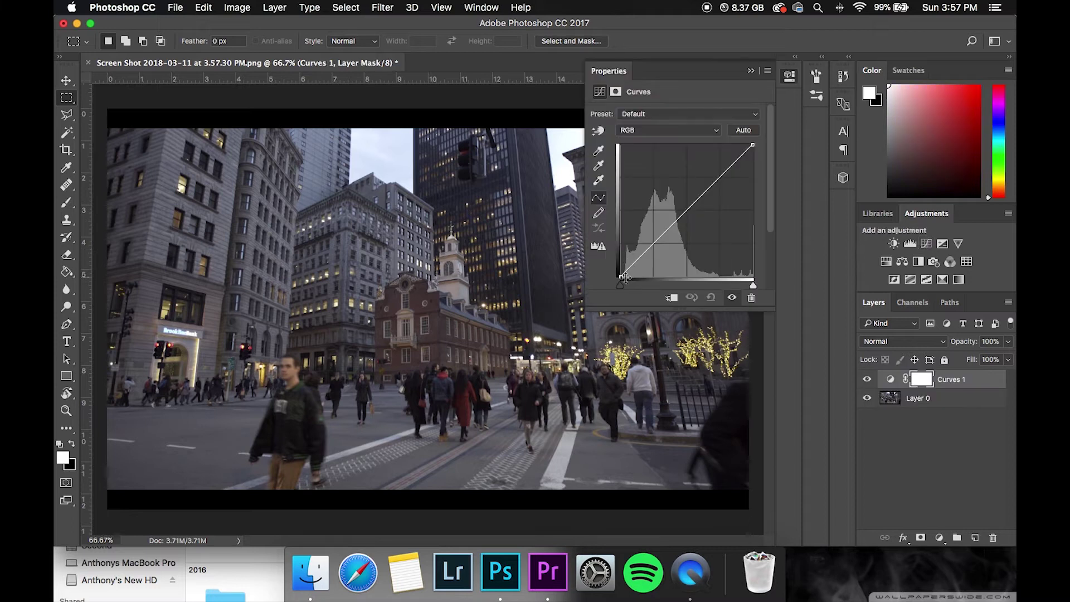
Raise the Curves 1 black point to crush shadows and check the Blue and Green channels.
drag(620, 277, 629, 278)
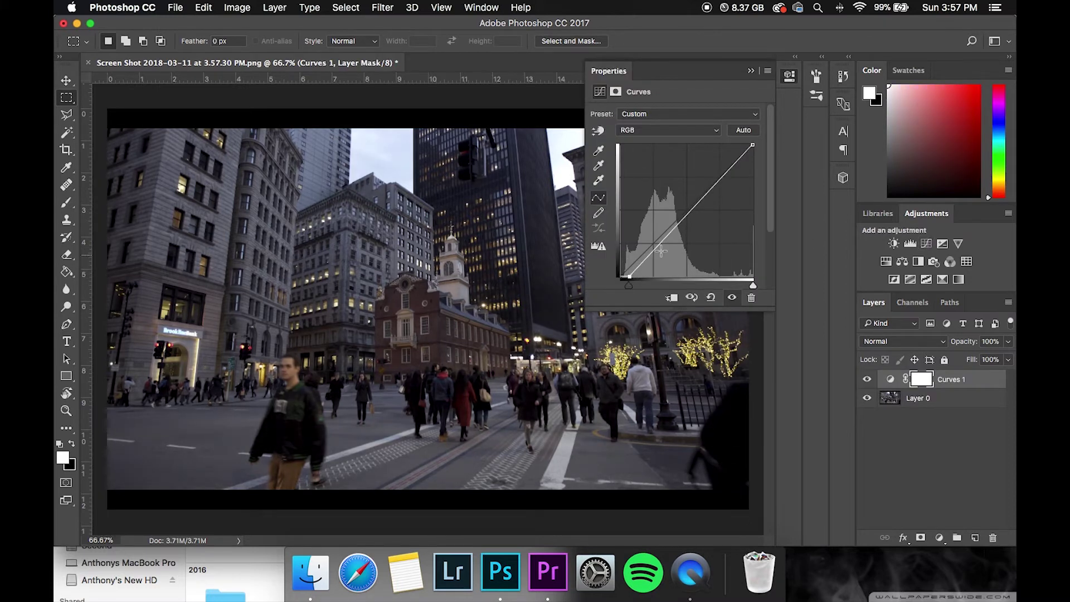
click(664, 235)
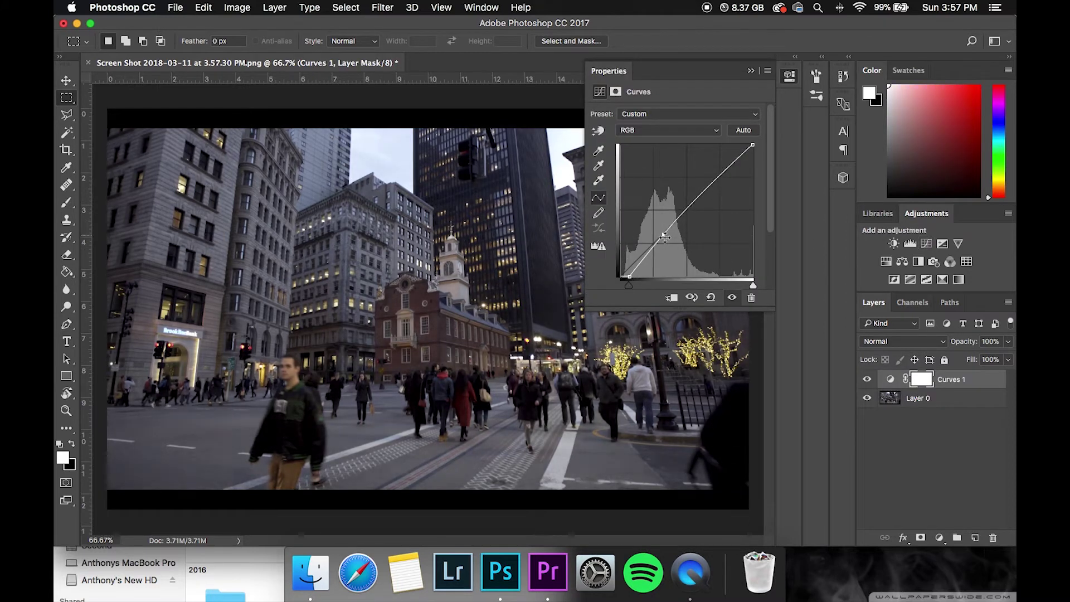
click(639, 130)
click(630, 159)
click(638, 130)
click(632, 150)
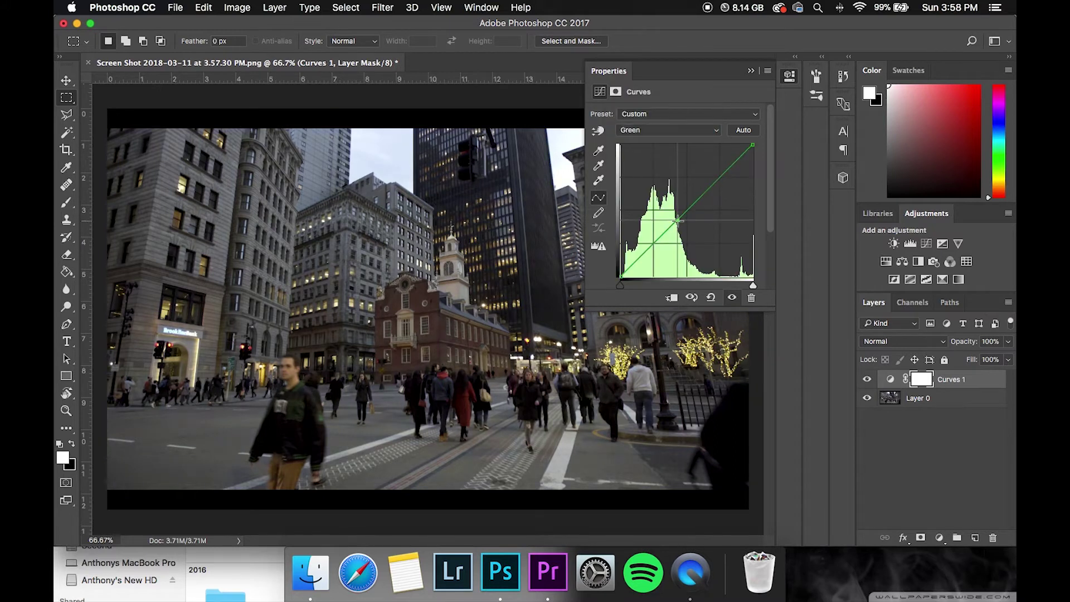
Add a Hue/Saturation layer and lower the saturation of the Magentas range.
click(885, 262)
click(633, 130)
click(632, 150)
click(636, 130)
click(632, 160)
click(636, 130)
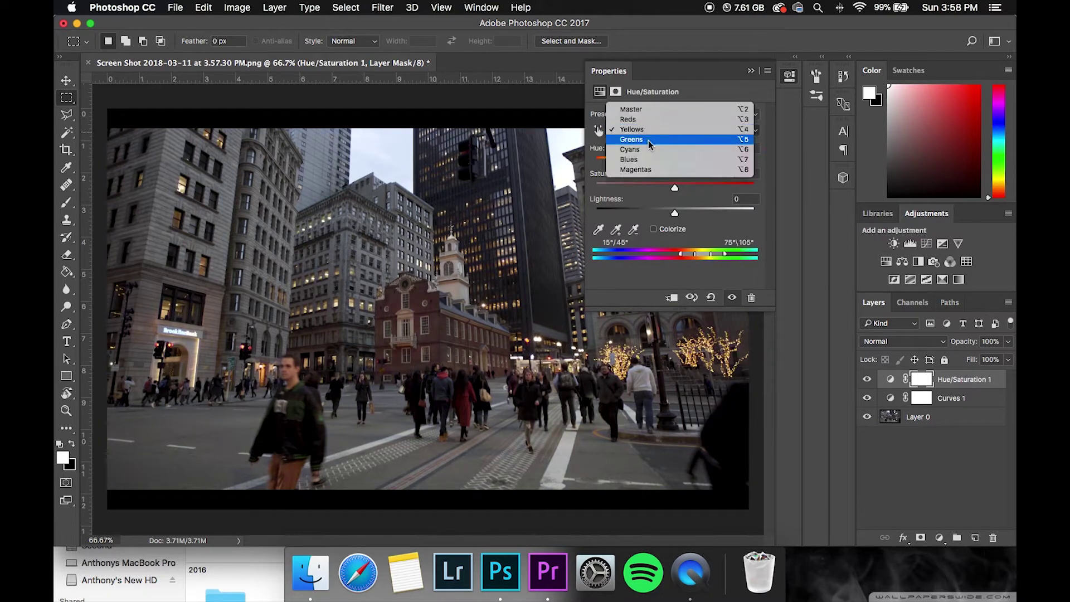
click(634, 146)
key(alt+7)
drag(636, 183, 632, 187)
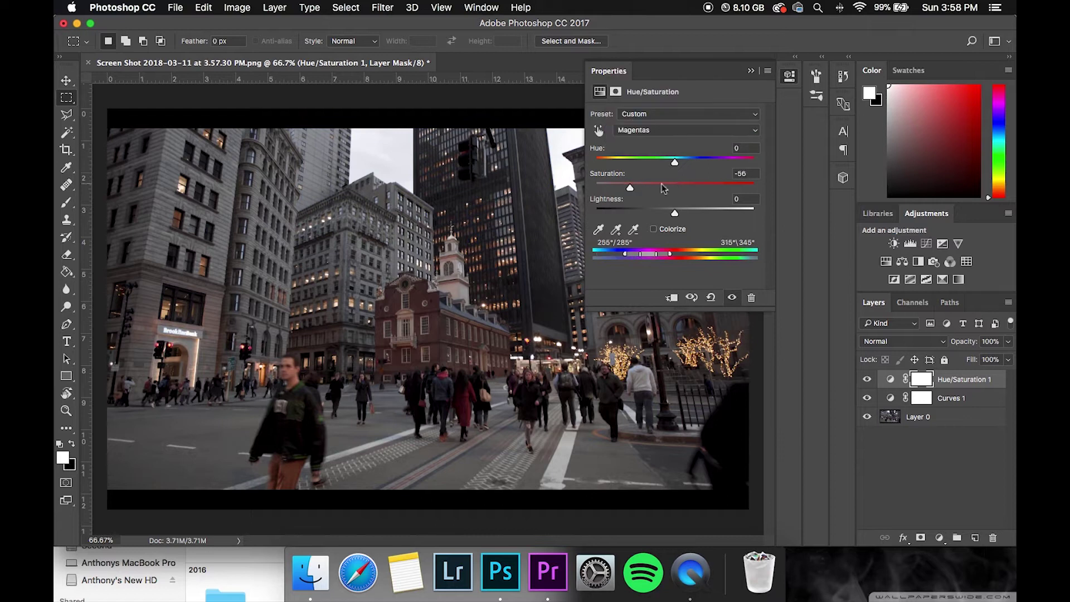
Add a second Curves layer bent into a contrast S-curve.
click(926, 244)
click(715, 181)
drag(669, 230, 662, 245)
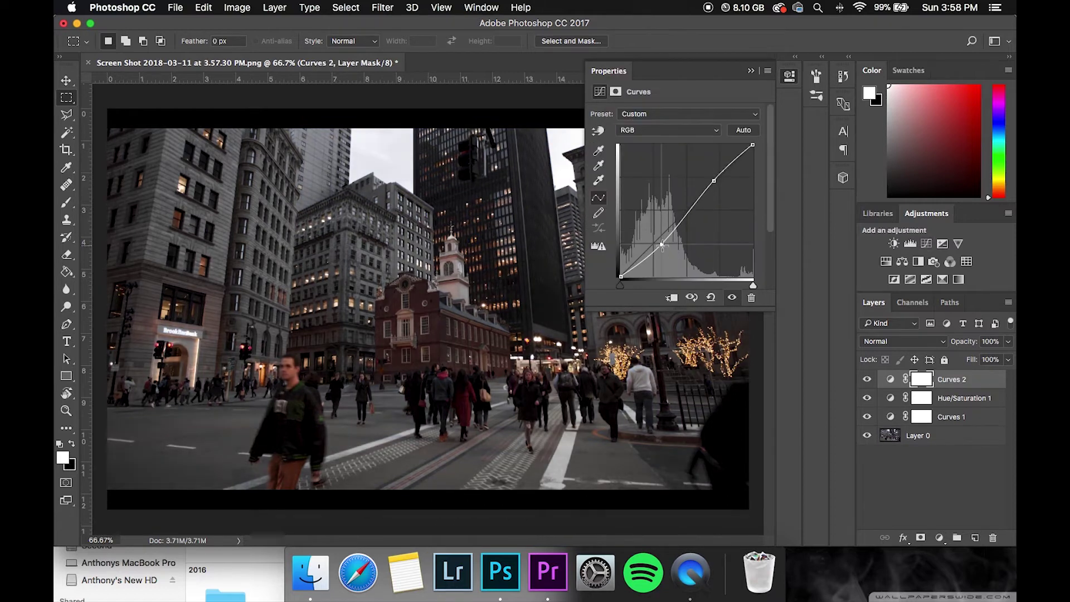
Add a Black & White layer at 5% opacity and collapse the Properties panel.
click(919, 262)
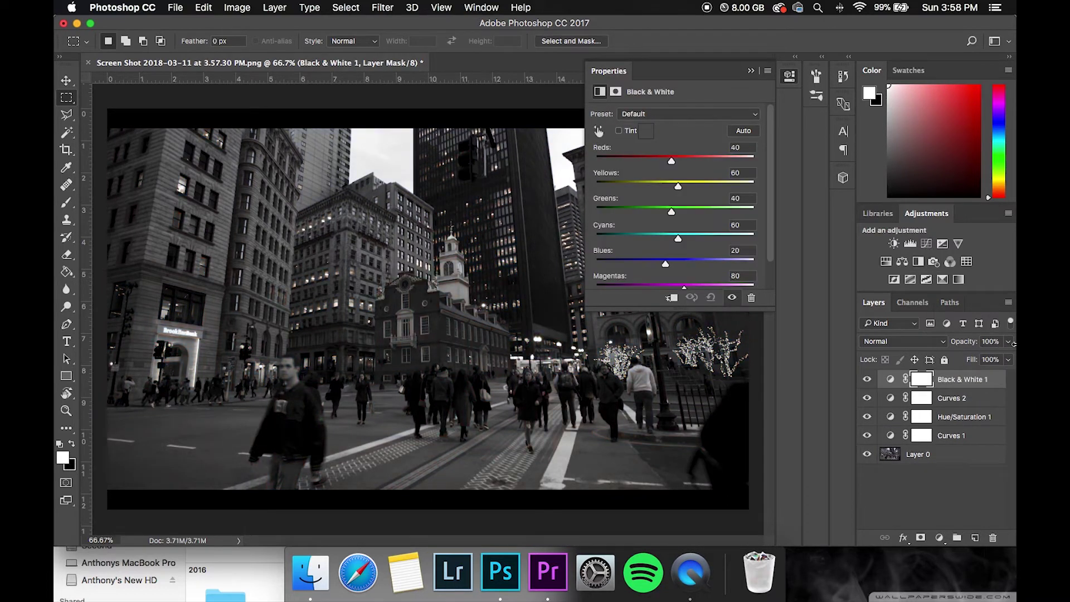
click(1008, 342)
drag(1007, 356, 948, 360)
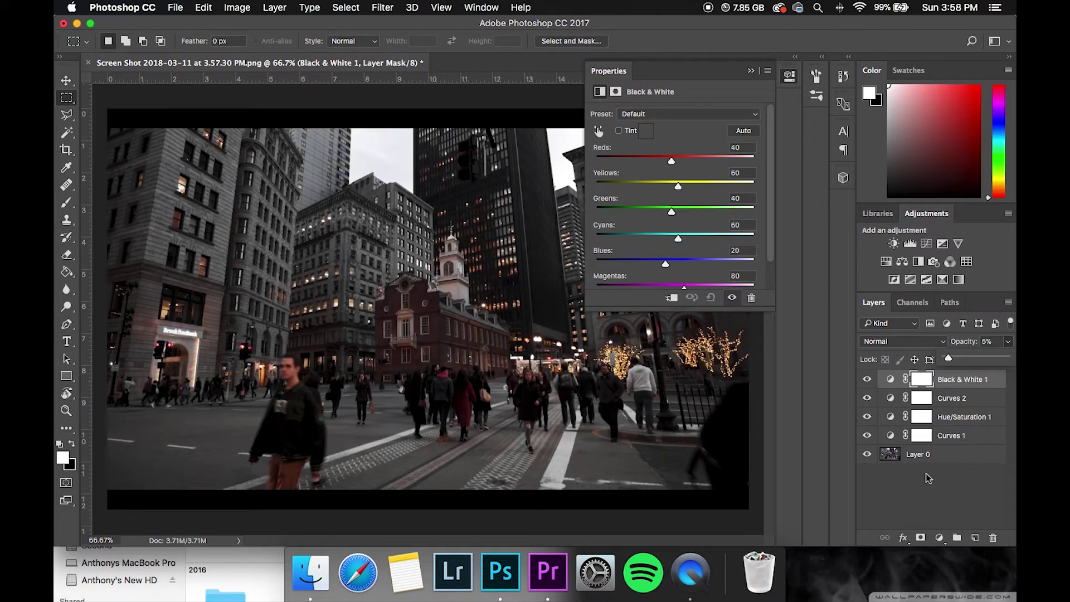
click(916, 488)
click(752, 71)
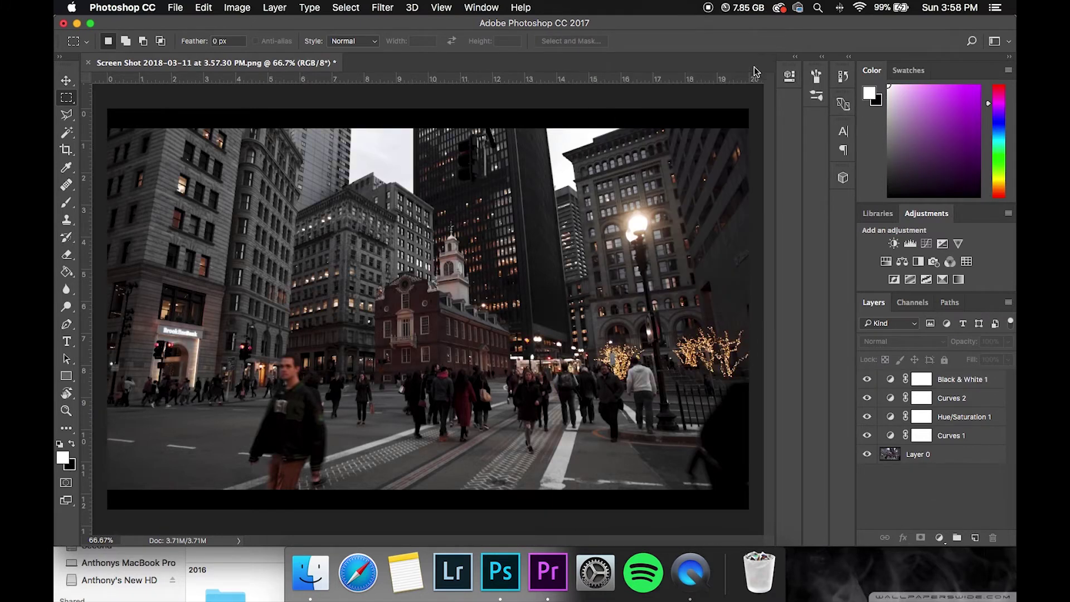
Keep the base layer named Layer 0 and hide it.
click(926, 437)
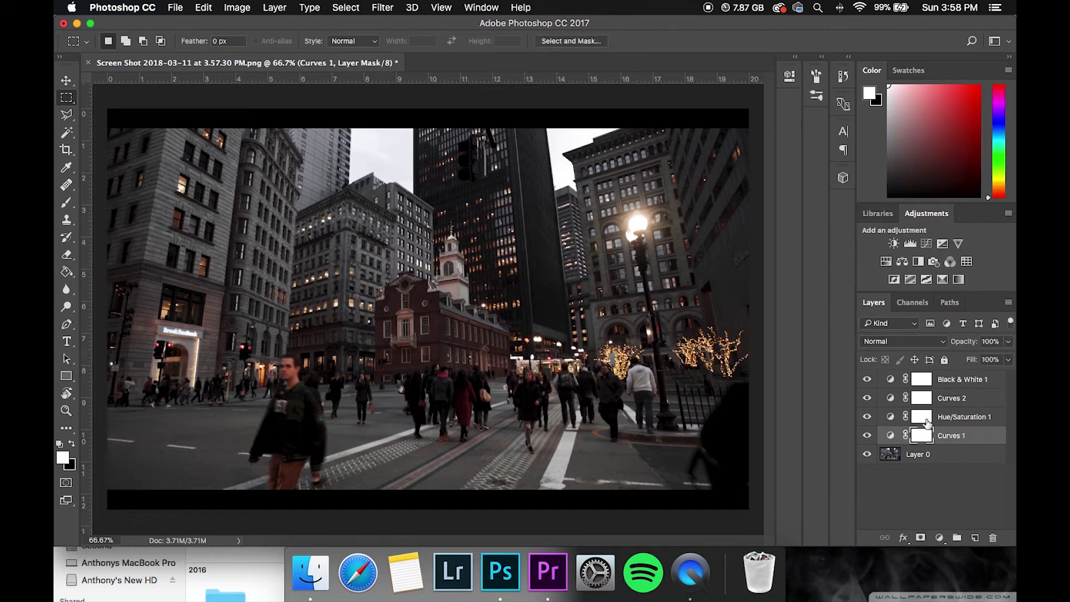
click(892, 454)
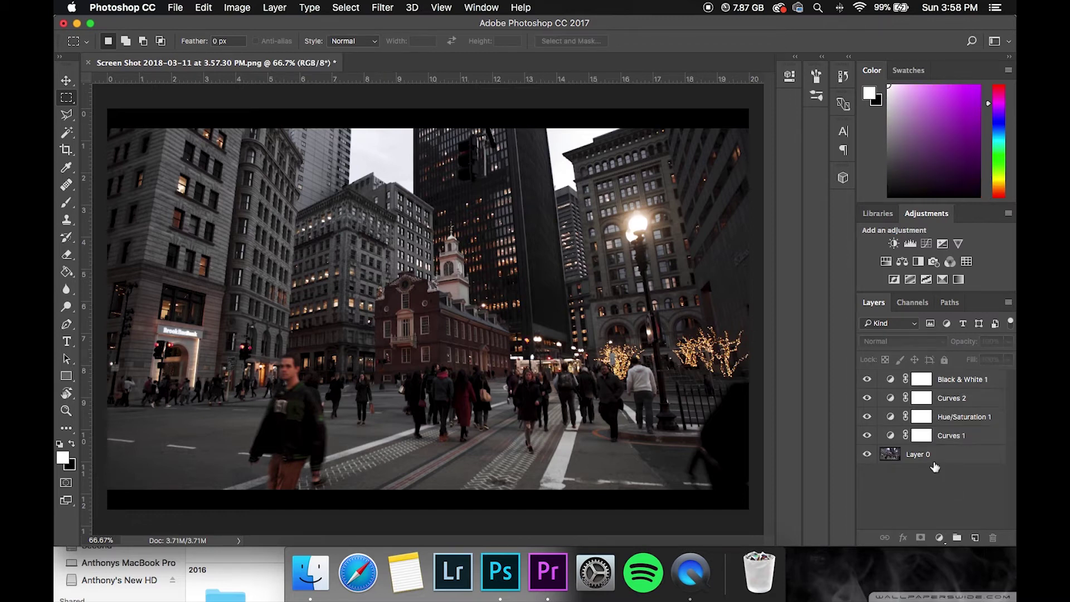
double_click(919, 455)
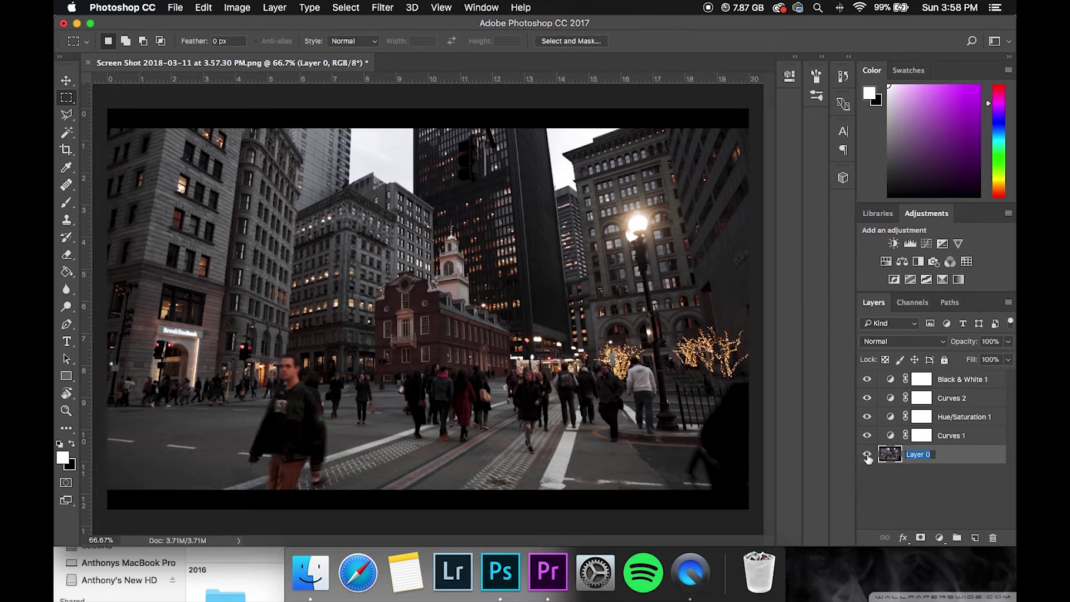
key(BackSpace)
key(Return)
click(868, 456)
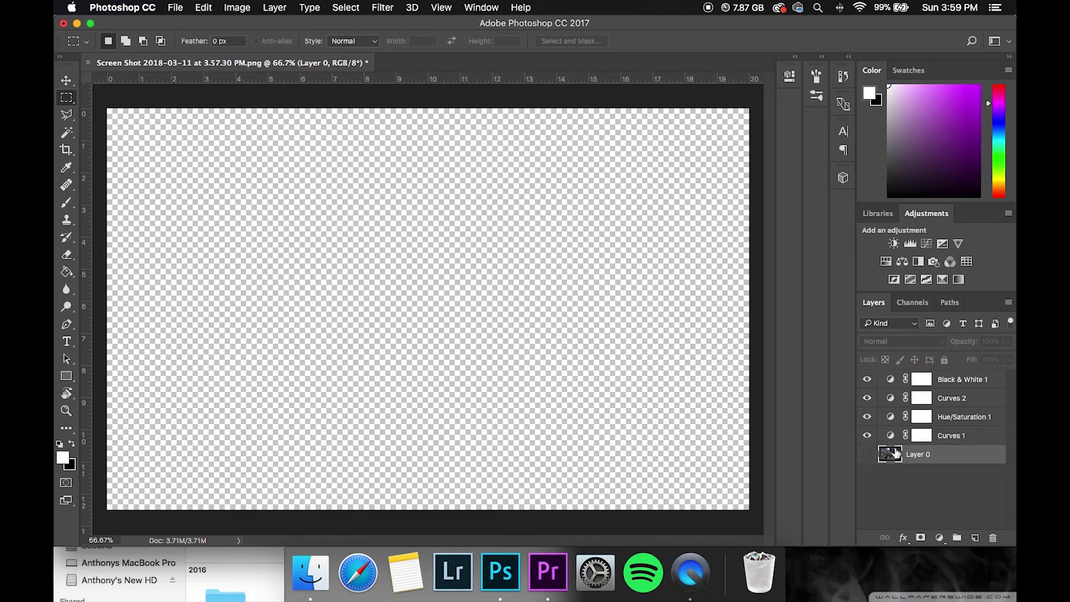
click(922, 483)
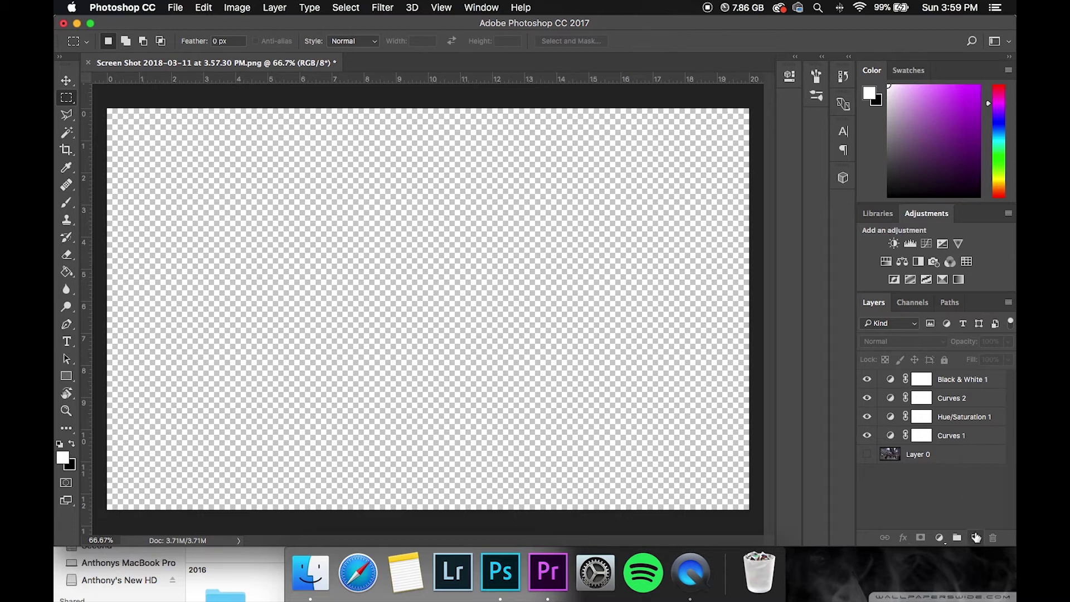
Add a new Layer 1 above Layer 0 and fill it with black.
click(932, 454)
click(973, 537)
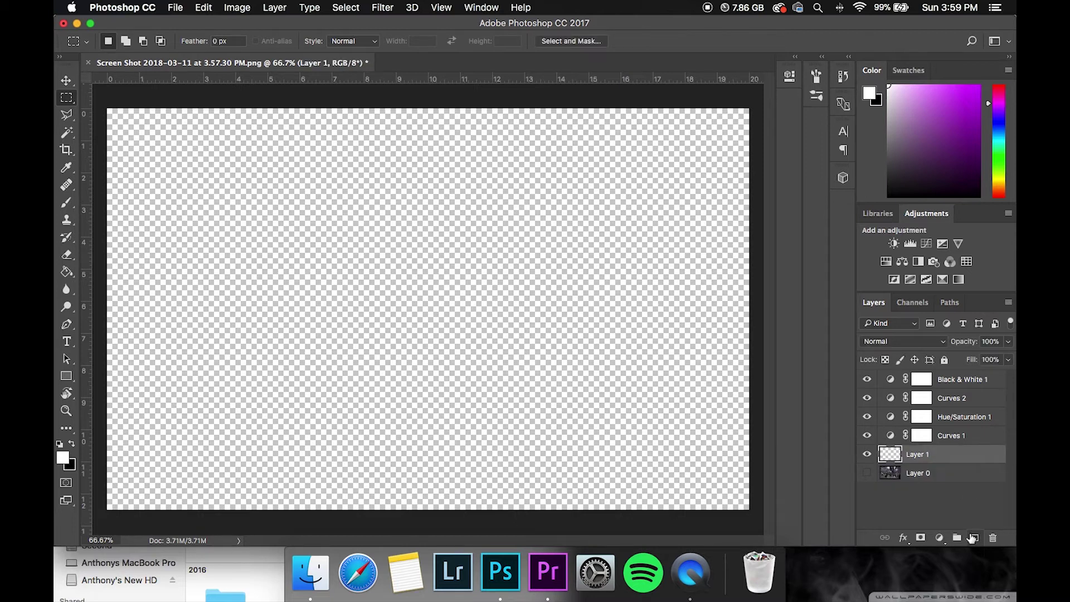
key(super+BackSpace)
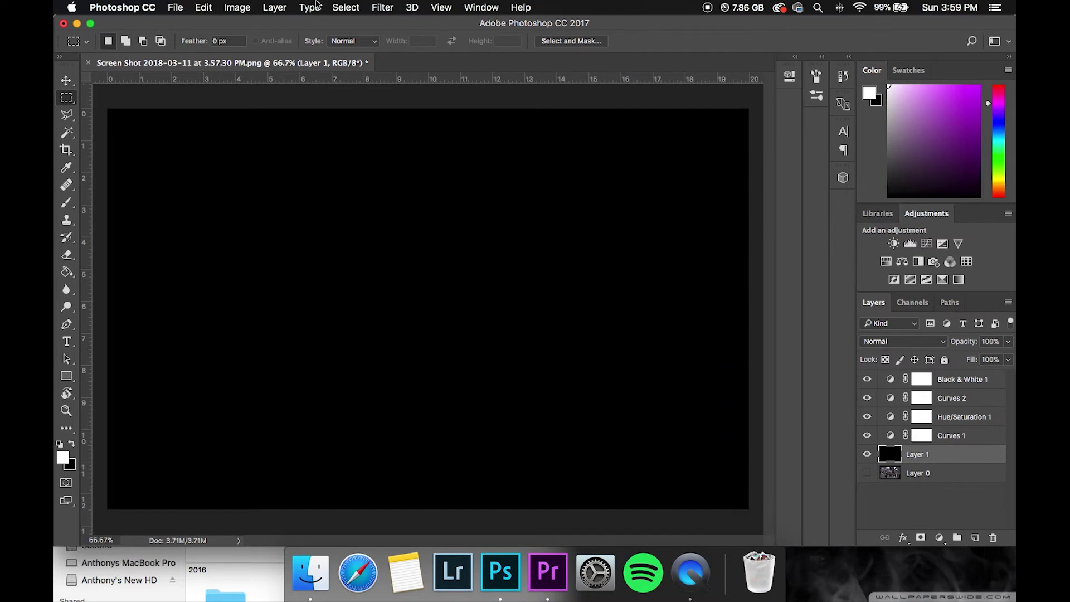
Convert black Layer 1 into the locked Background layer via Layer > New > Background from Layer.
click(268, 6)
mouse_move(335, 23)
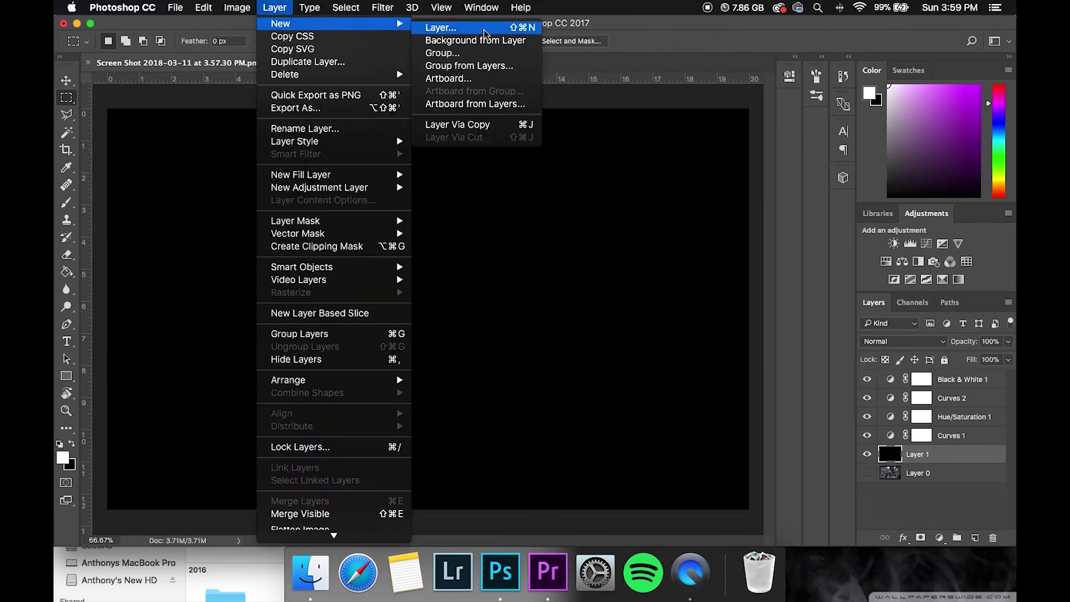
click(475, 40)
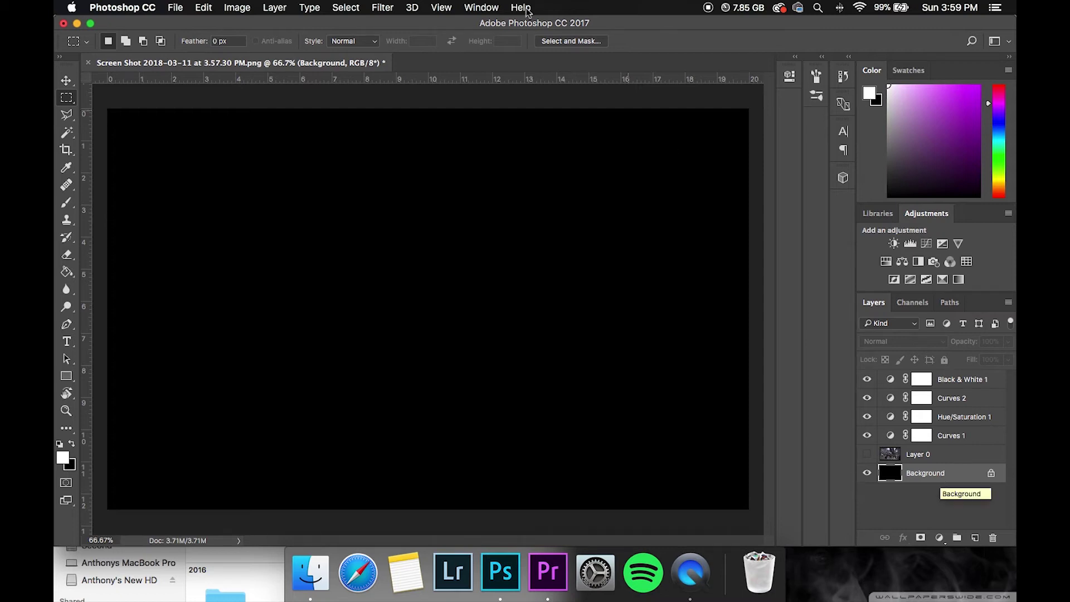
click(921, 497)
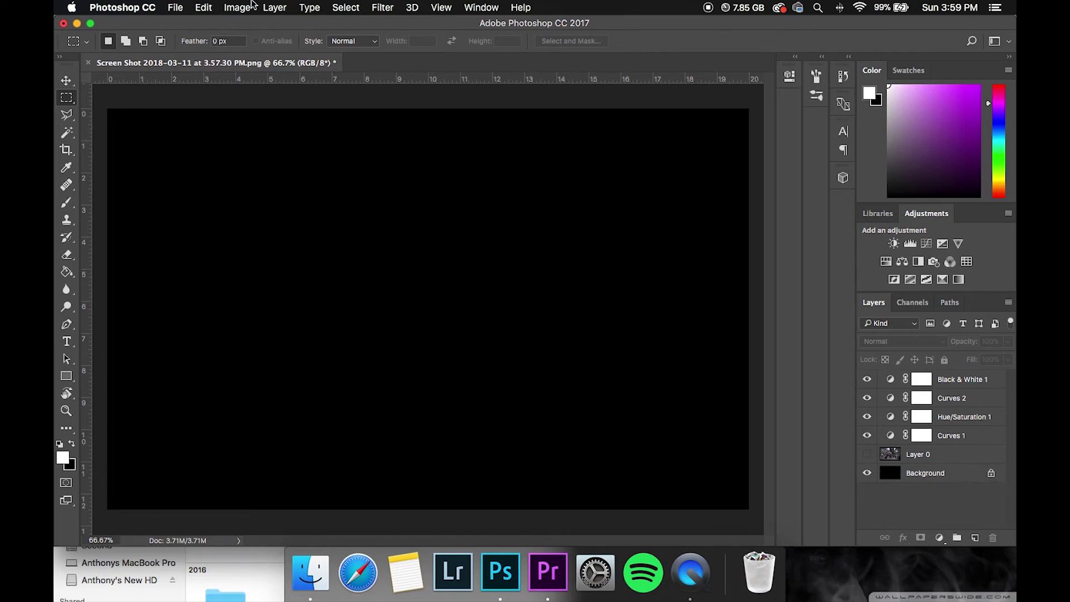
click(177, 7)
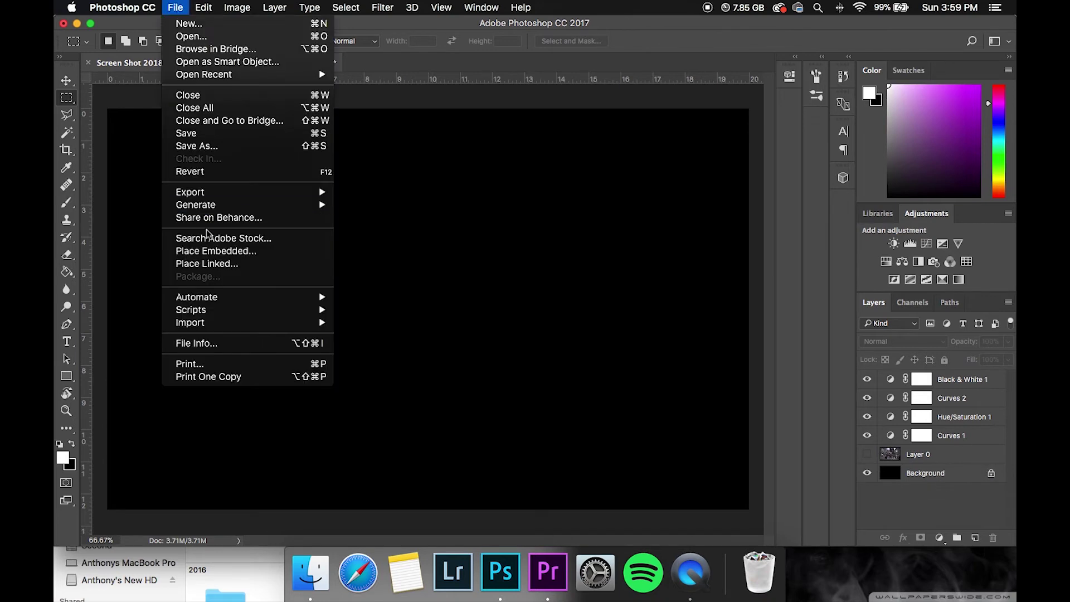
Export Color Lookup Tables in CUBE format only (3DL off), saved as Boston on the Desktop.
mouse_move(216, 191)
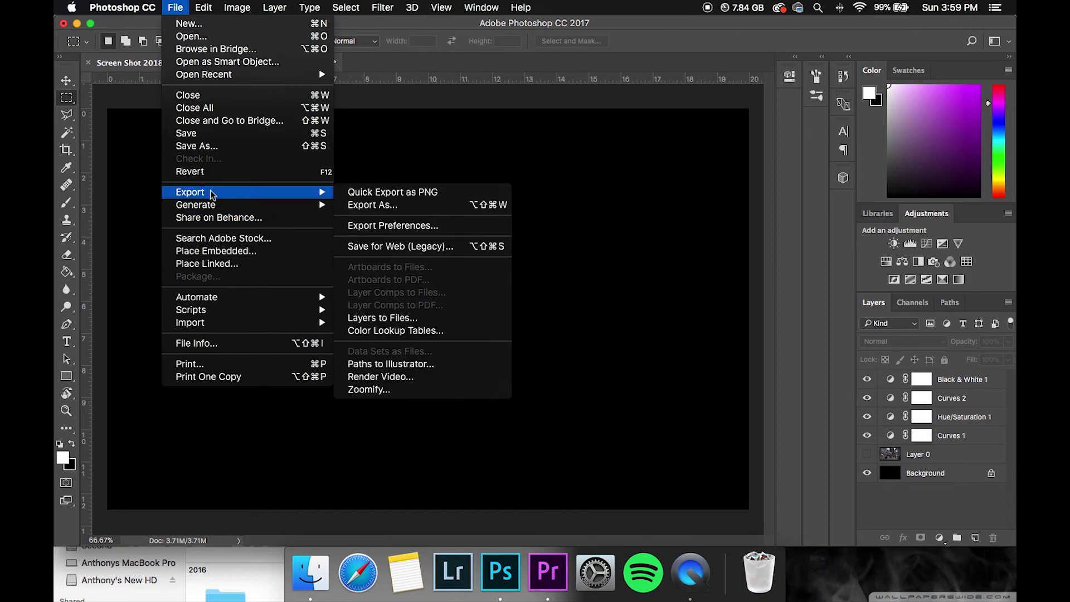
click(400, 331)
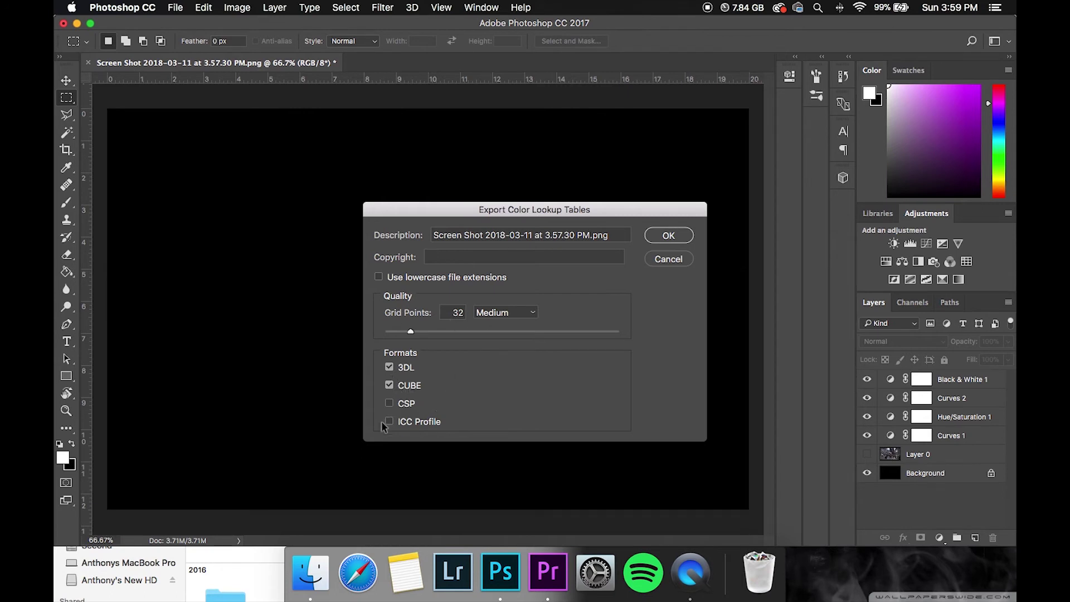
click(390, 369)
click(669, 235)
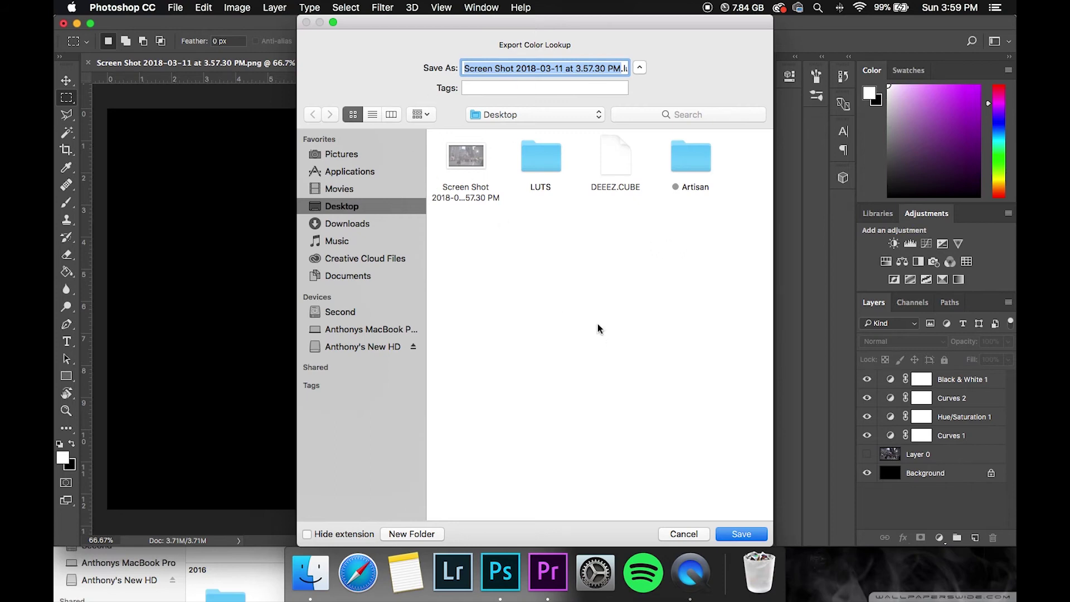
text(Boston.lut)
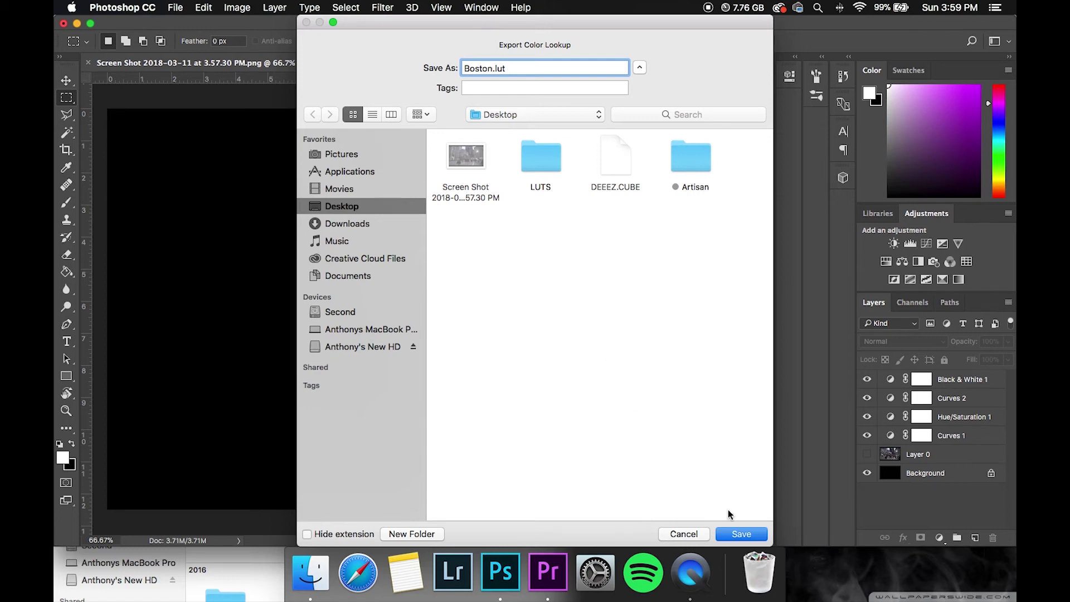
click(742, 535)
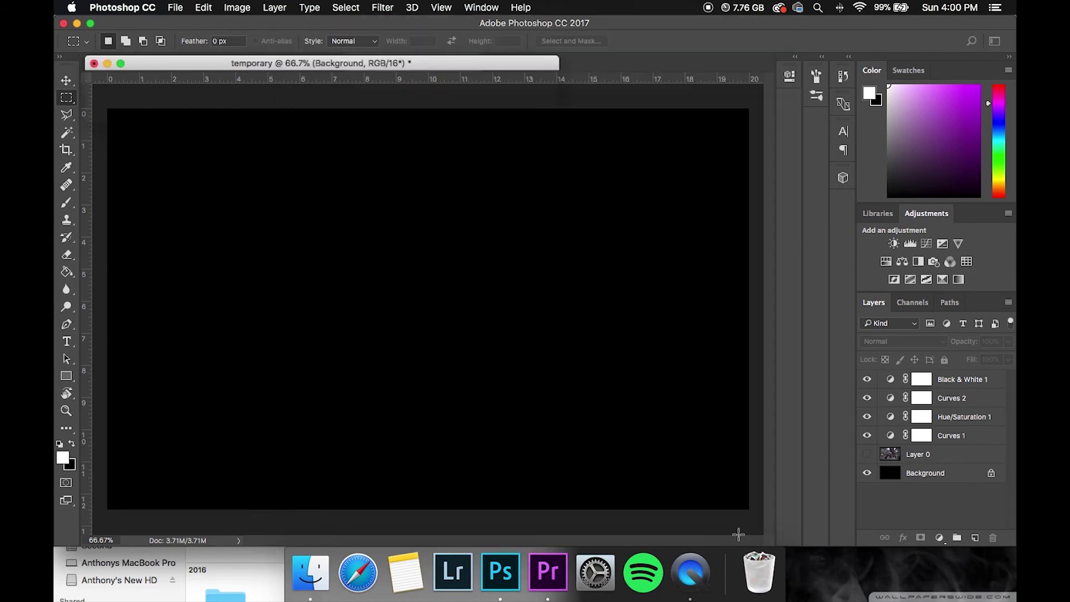
In Premiere Pro, switch to the Color workspace and expand Lumetri Color's Creative section.
click(565, 579)
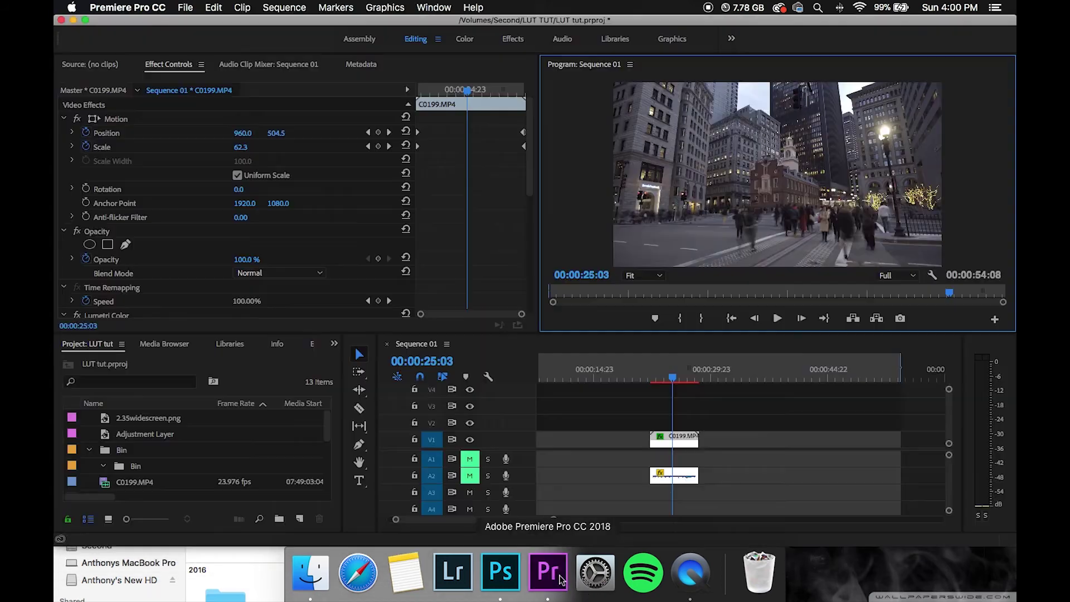
click(465, 39)
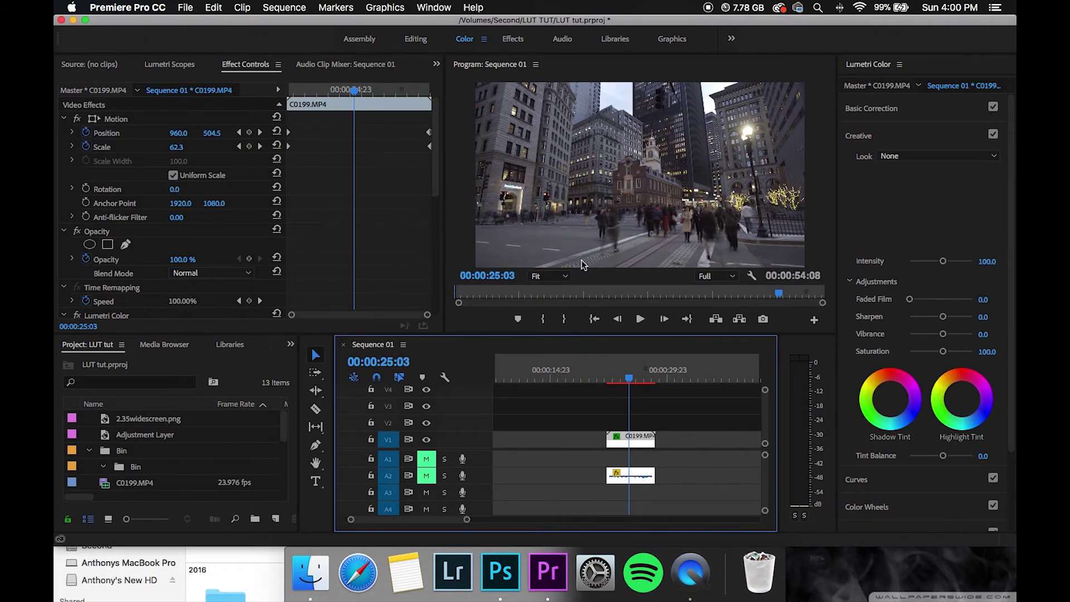
click(861, 136)
click(863, 137)
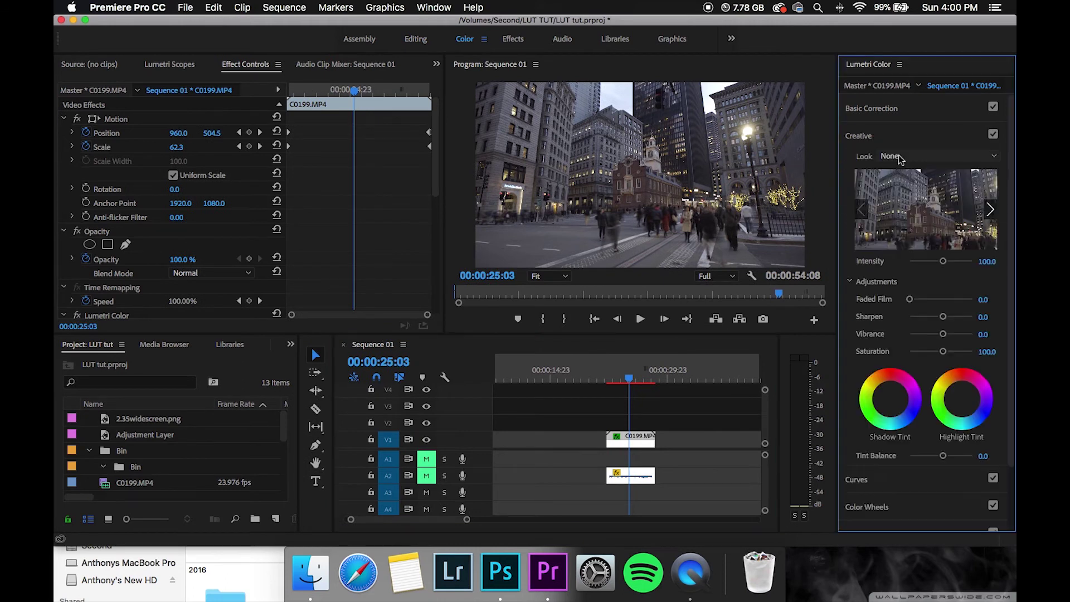
Browse for Boston.CUBE and load it as the clip's Creative Look.
click(897, 158)
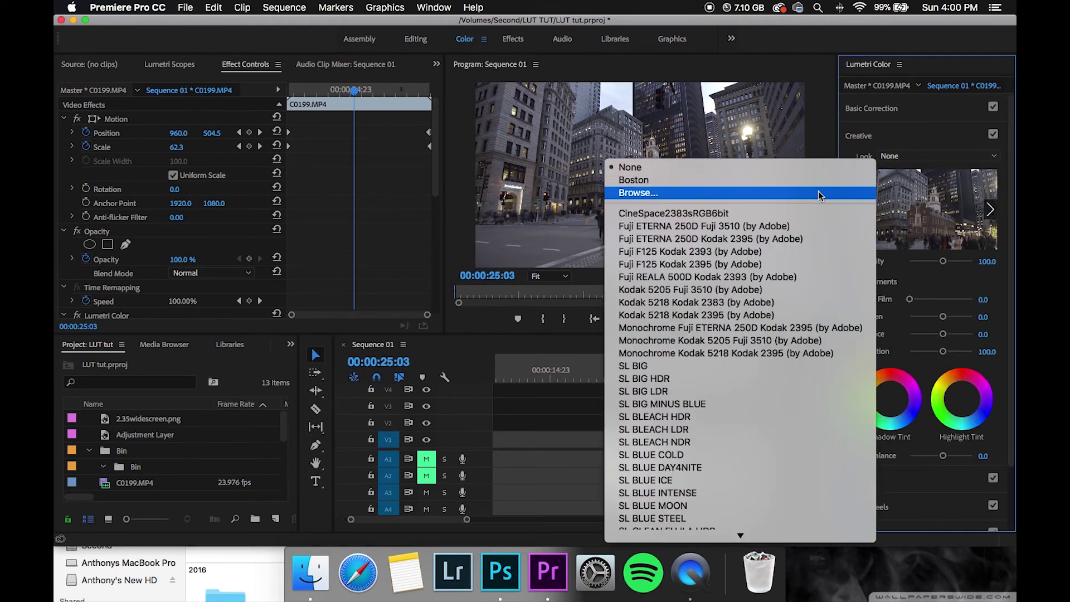
click(820, 193)
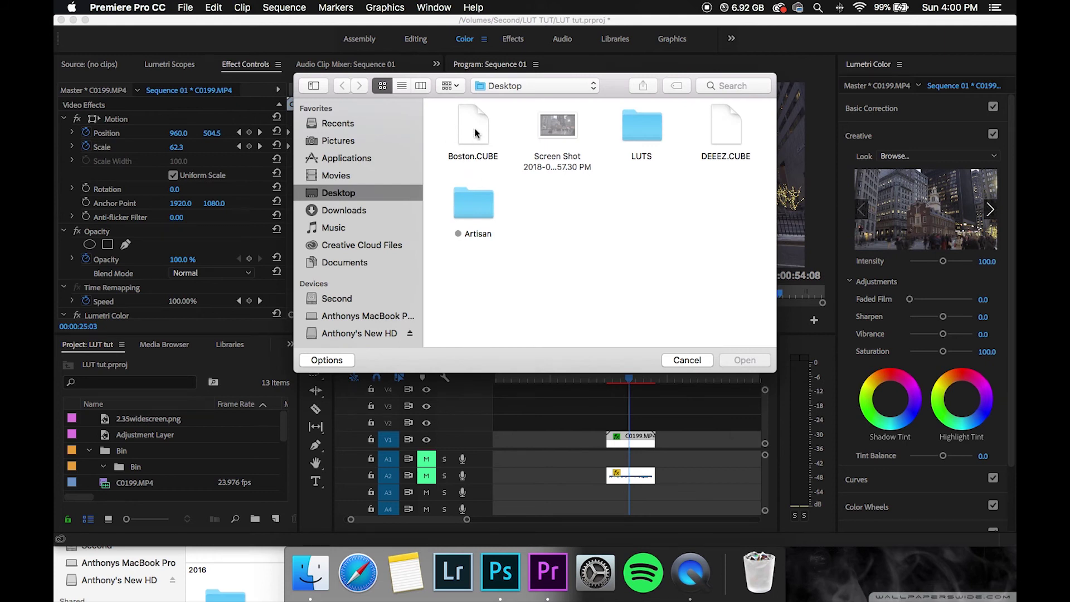
click(475, 132)
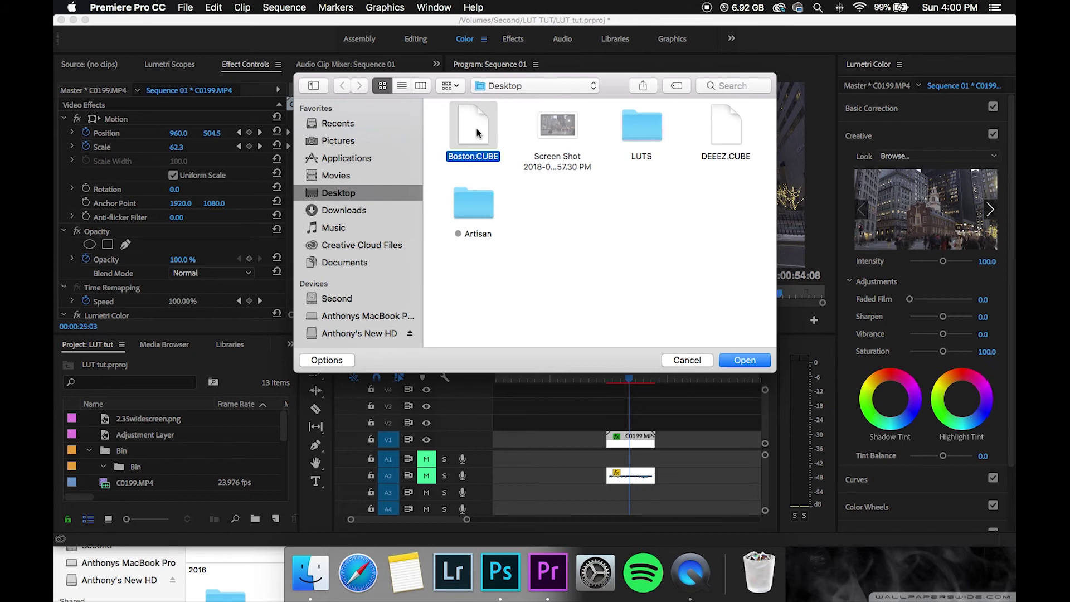
double_click(476, 132)
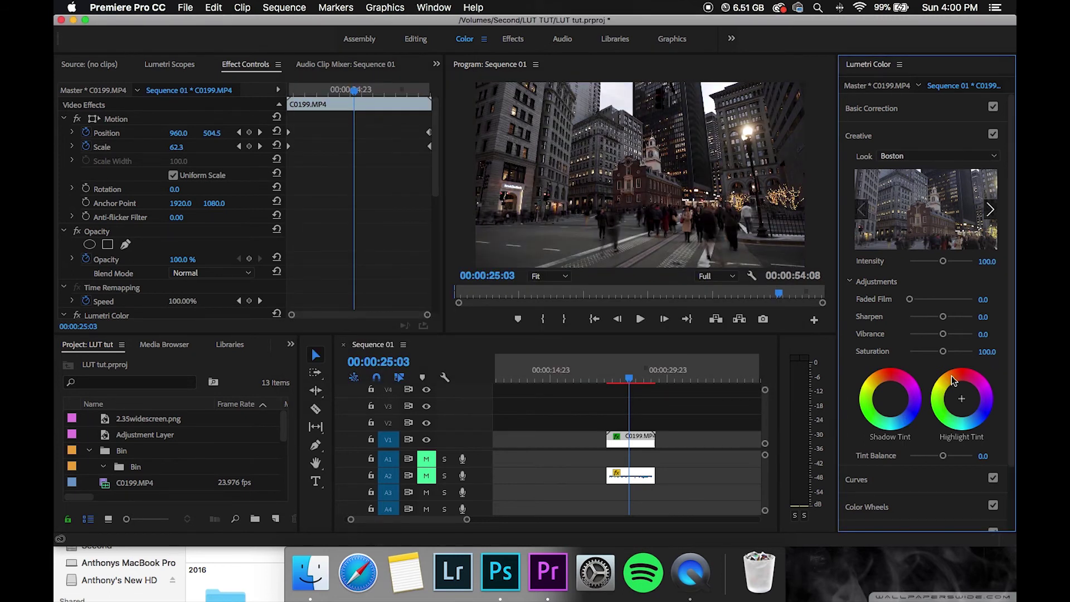
click(511, 574)
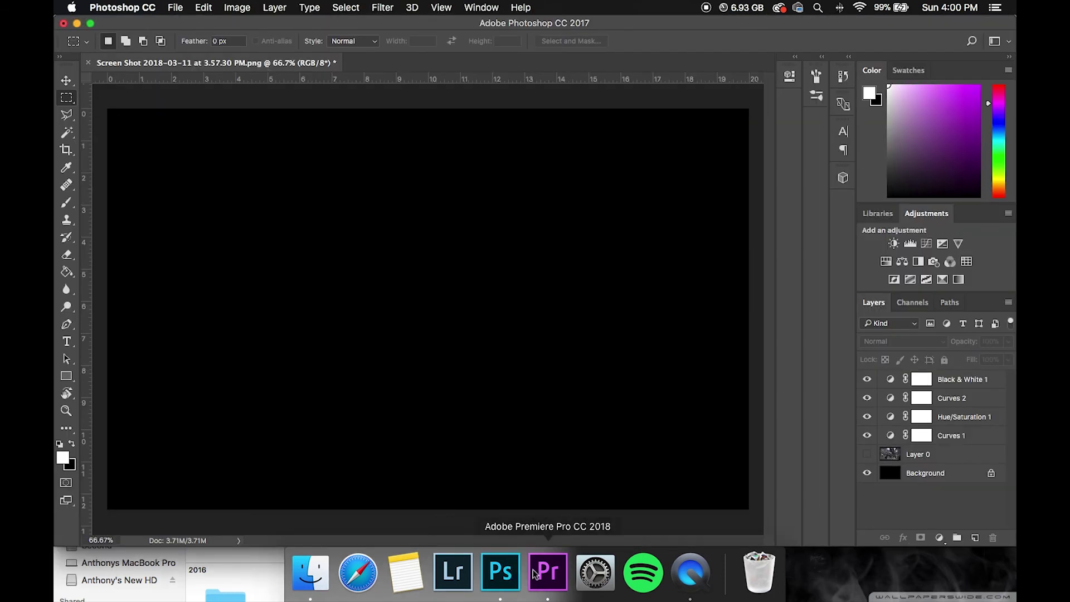
click(554, 571)
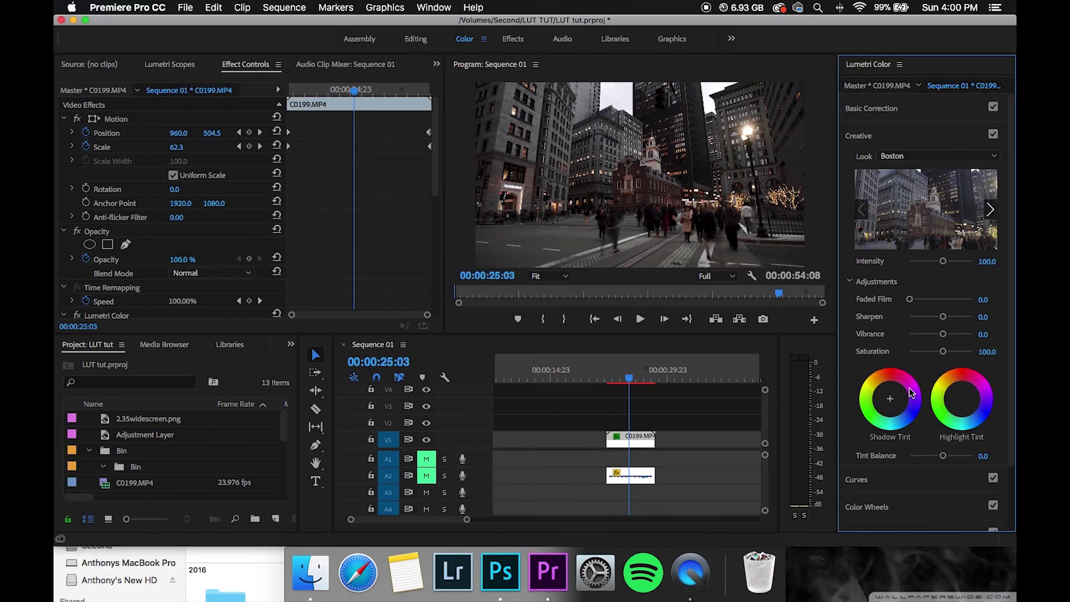